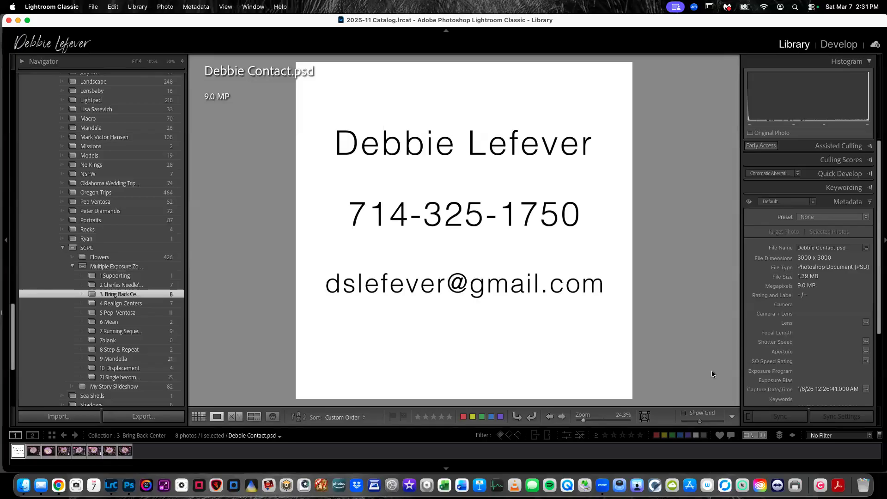
# View the two blended flower photos at full size one after the other and return to the thumbnail grid.
pyautogui.press('Right')
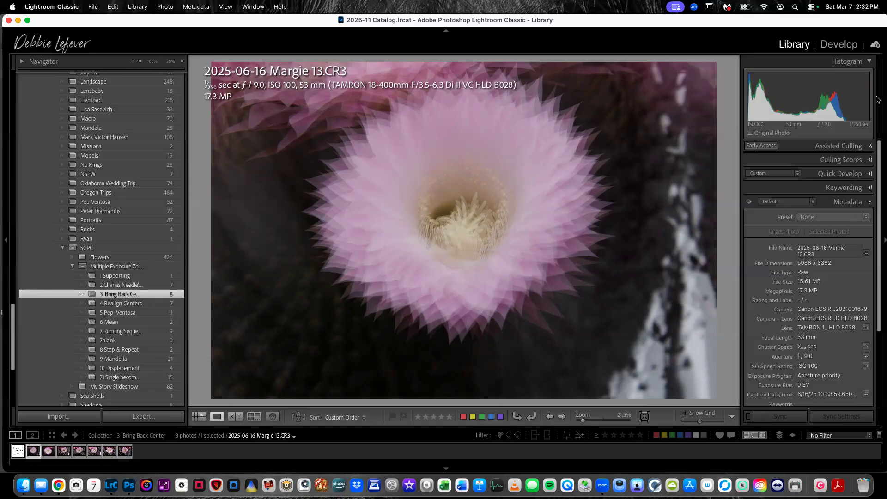
pyautogui.press('Right')
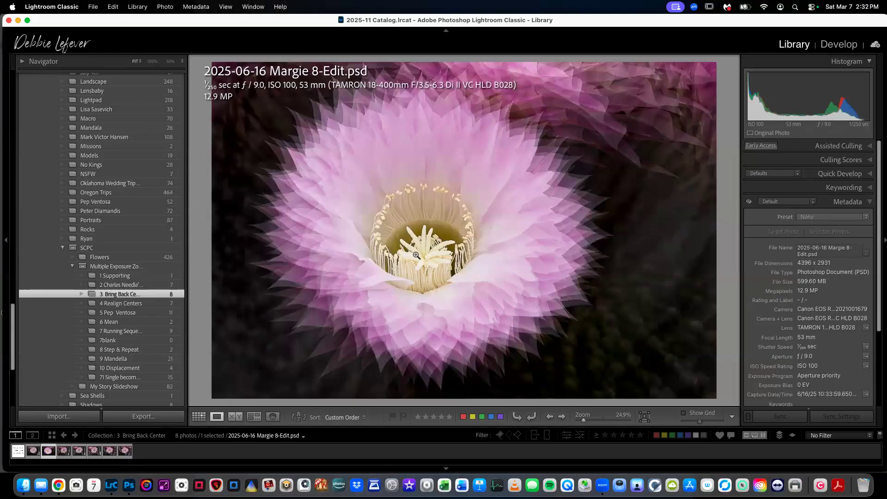
pyautogui.press('g')
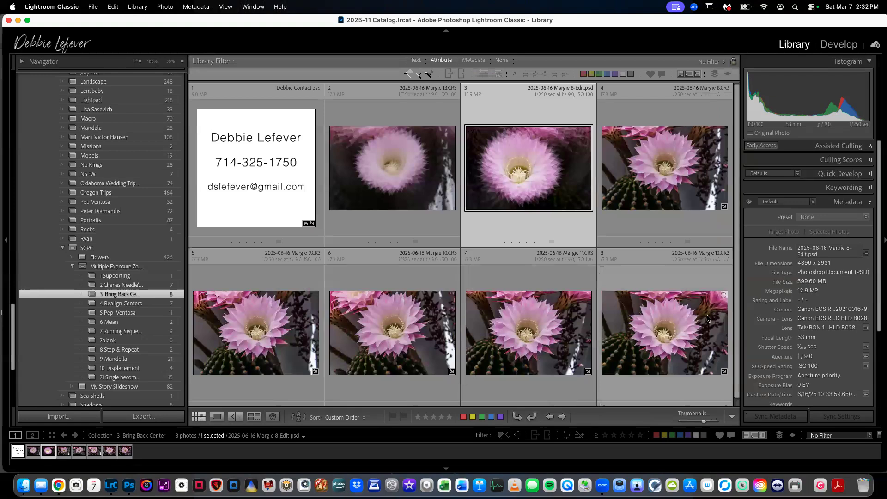
pyautogui.click(676, 186)
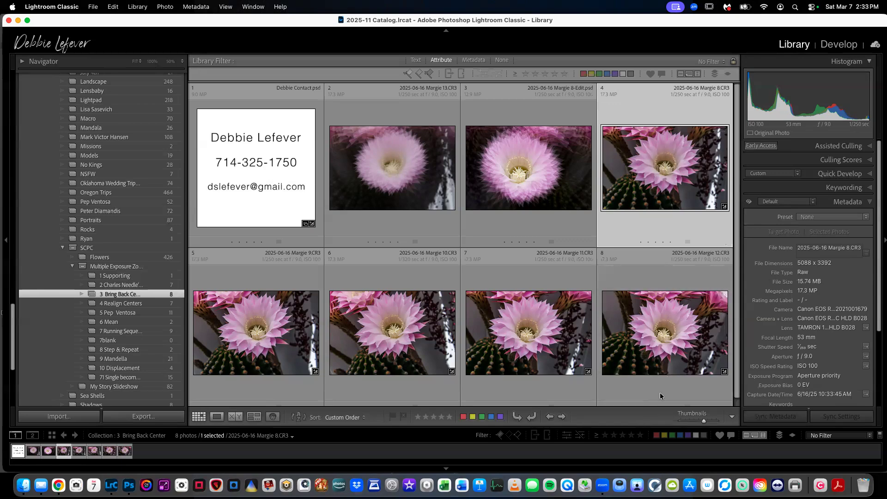
pyautogui.keyDown('shift'); pyautogui.click(677, 353); pyautogui.keyUp('shift')
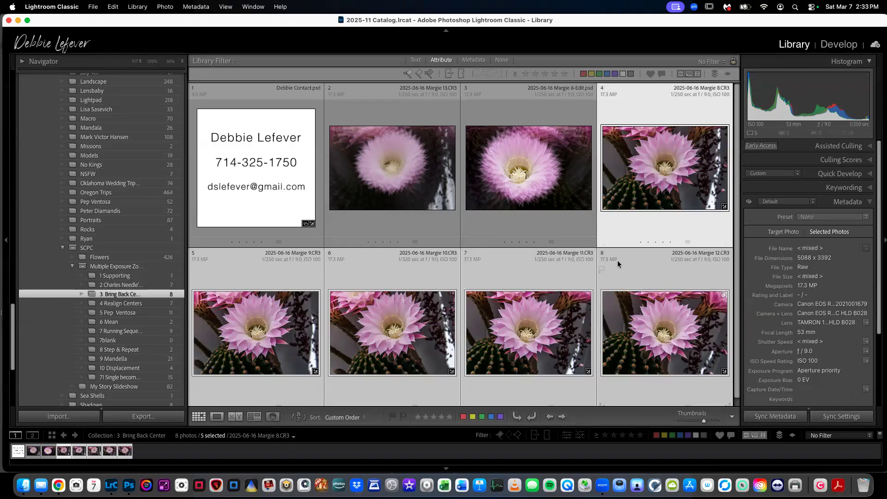
pyautogui.press('super+d')
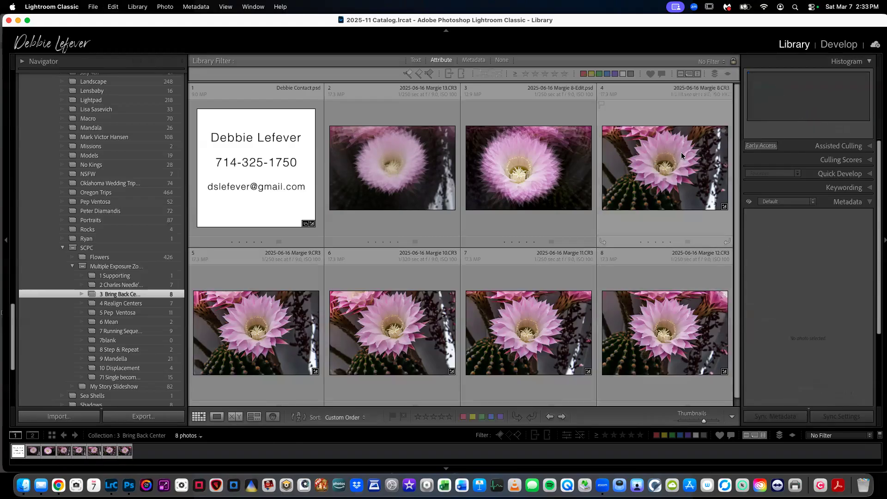
# Select the five raw flower photos ending in 8.CR3 to 12.CR3 and open them as layers in Photoshop.
pyautogui.click(680, 151)
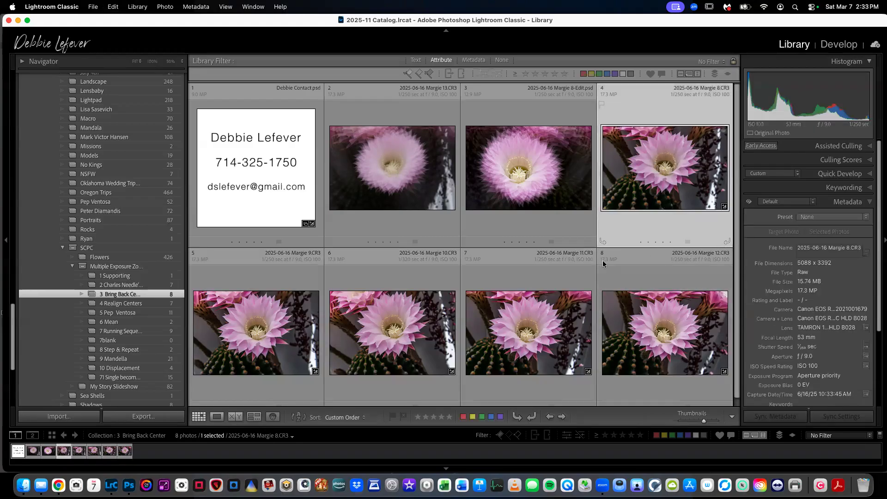
pyautogui.scroll(-1, 608, 257)
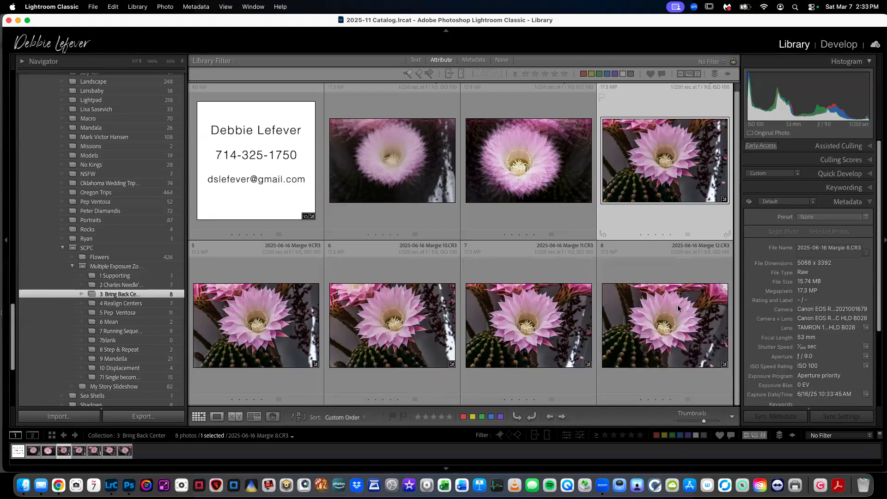
pyautogui.keyDown('shift'); pyautogui.click(678, 329); pyautogui.keyUp('shift')
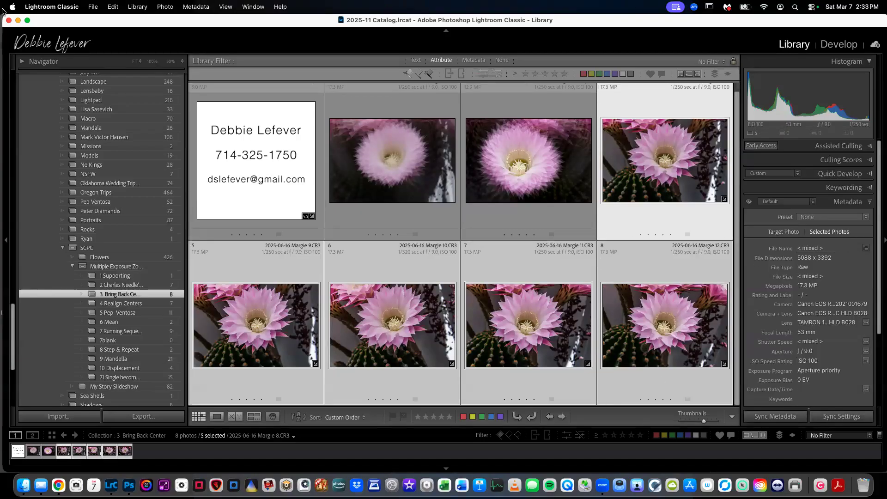
pyautogui.click(165, 7)
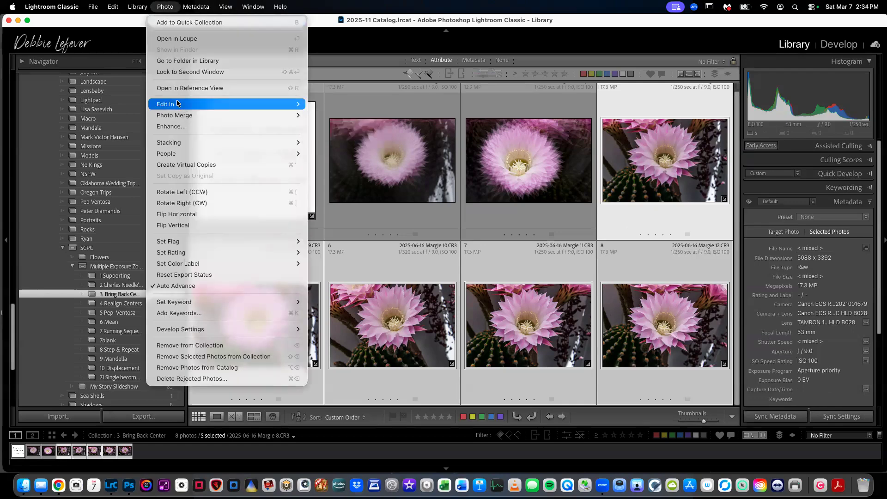
pyautogui.moveTo(178, 104)
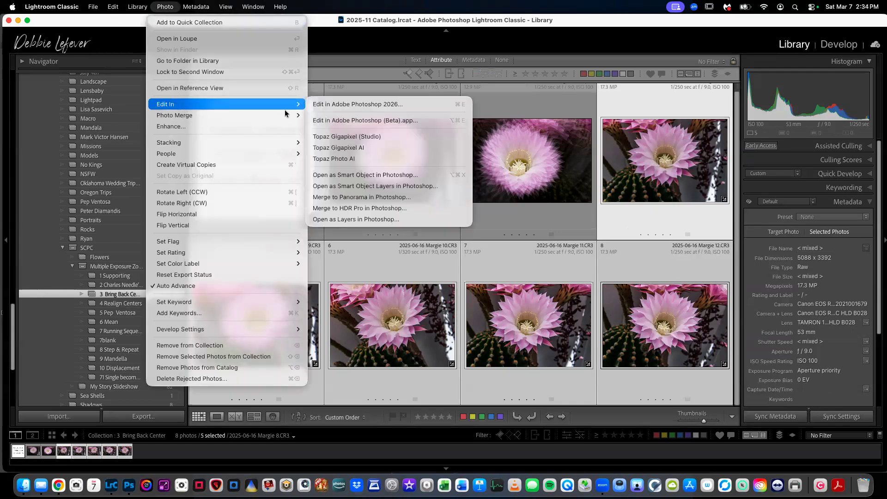
pyautogui.click(331, 220)
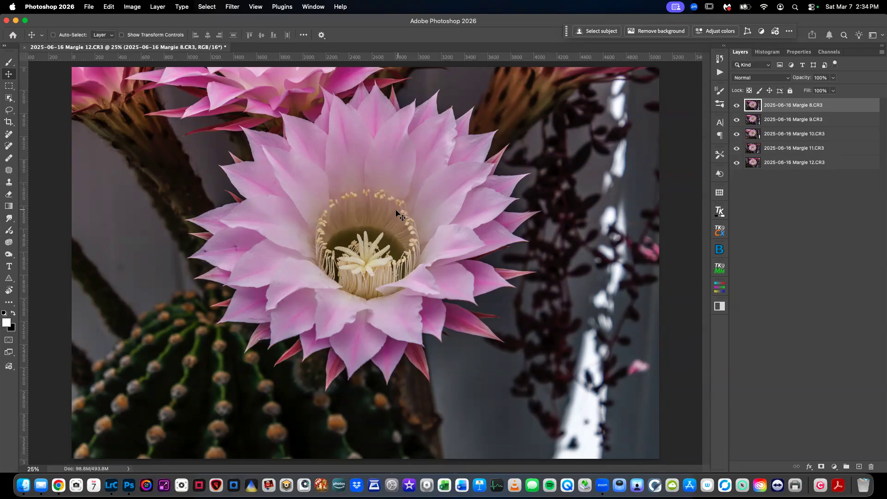
# Hide the upper four layers one by one to compare the flower shots, and show them all again.
pyautogui.click(736, 106)
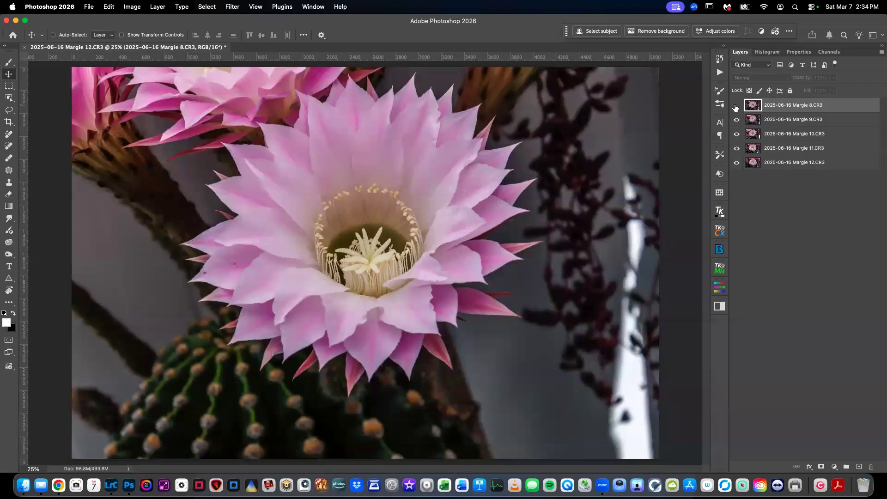
pyautogui.click(737, 120)
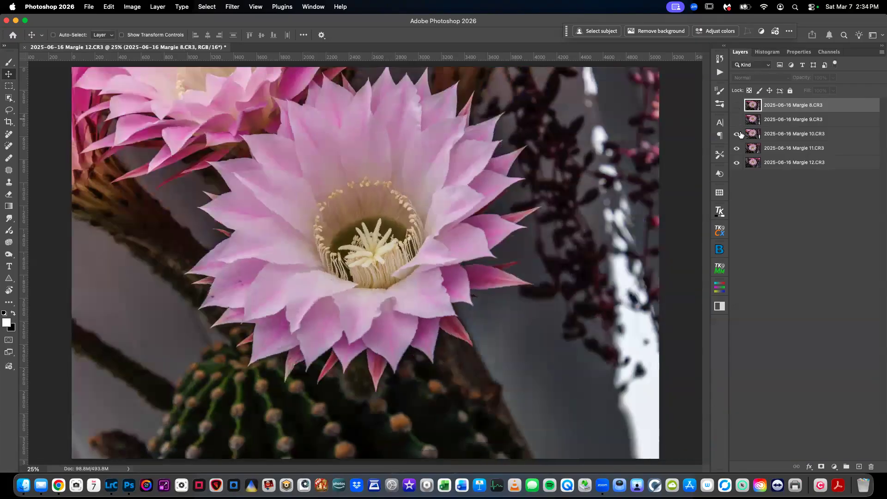
pyautogui.click(736, 135)
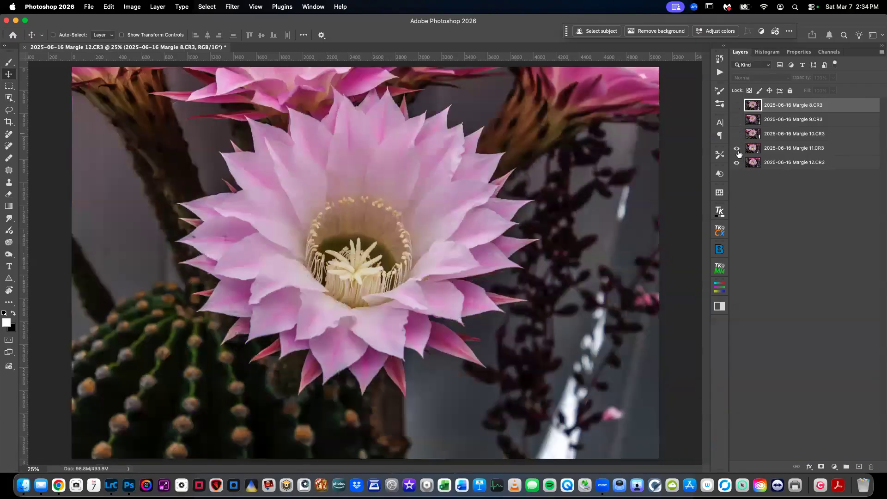
pyautogui.click(738, 149)
pyautogui.moveTo(738, 150); pyautogui.dragTo(736, 105)
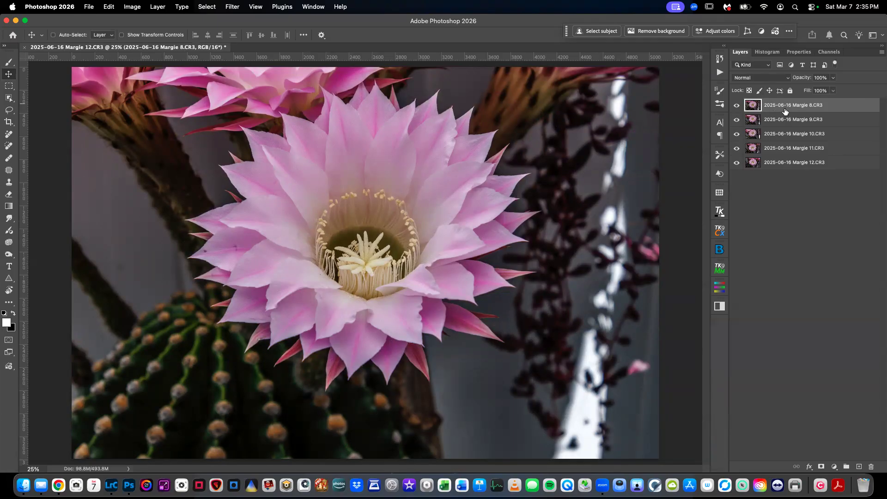
# Move the layer ending in 8.CR3 to the bottom of the stack and select all five layers.
pyautogui.moveTo(782, 105); pyautogui.dragTo(789, 170)
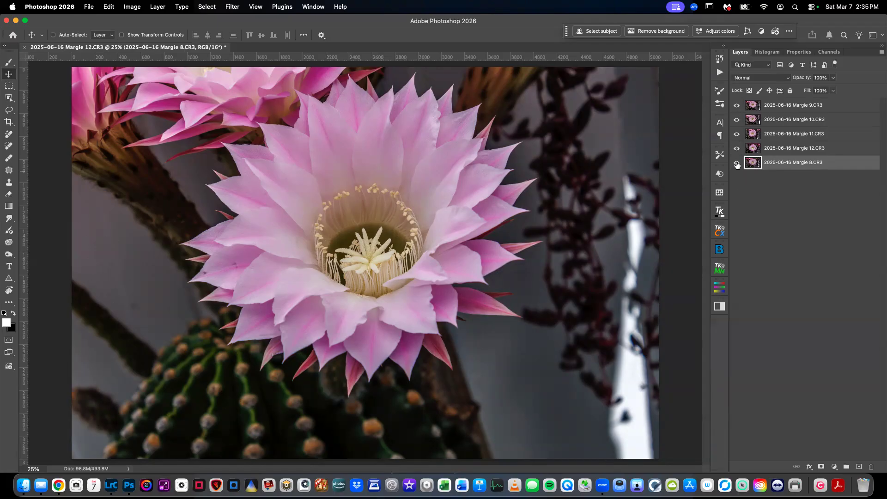
pyautogui.moveTo(736, 165); pyautogui.dragTo(782, 242)
pyautogui.keyDown('shift'); pyautogui.click(809, 107); pyautogui.keyUp('shift')
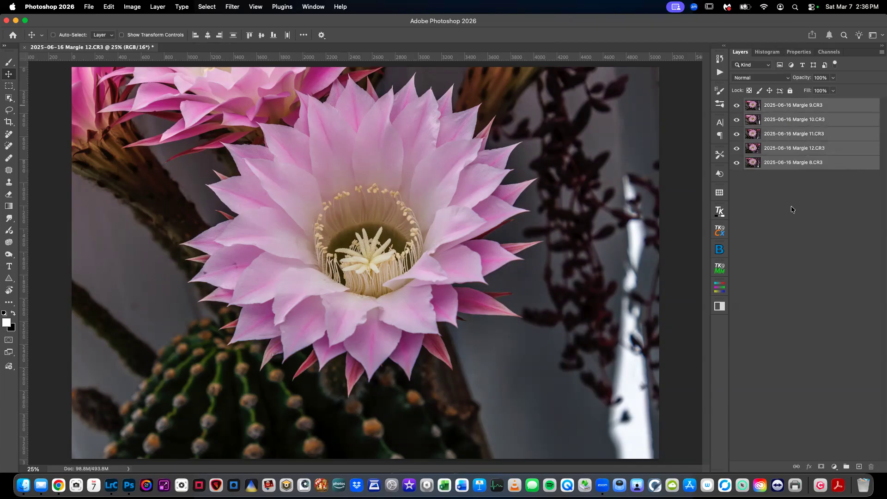
# Run the DOP_LayerStackOpacityBlending_Integrated script on the layers, trying to add the open files before cancelling Load Layers.
pyautogui.click(86, 6)
pyautogui.moveTo(115, 238)
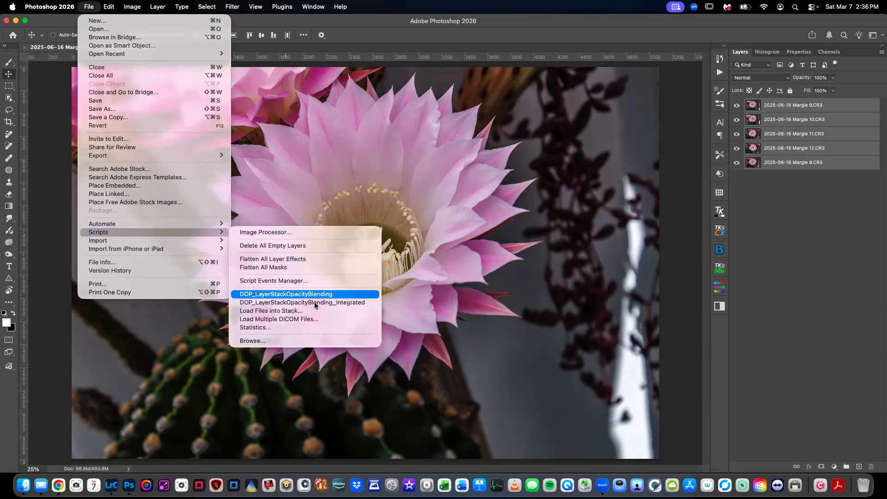
pyautogui.click(315, 303)
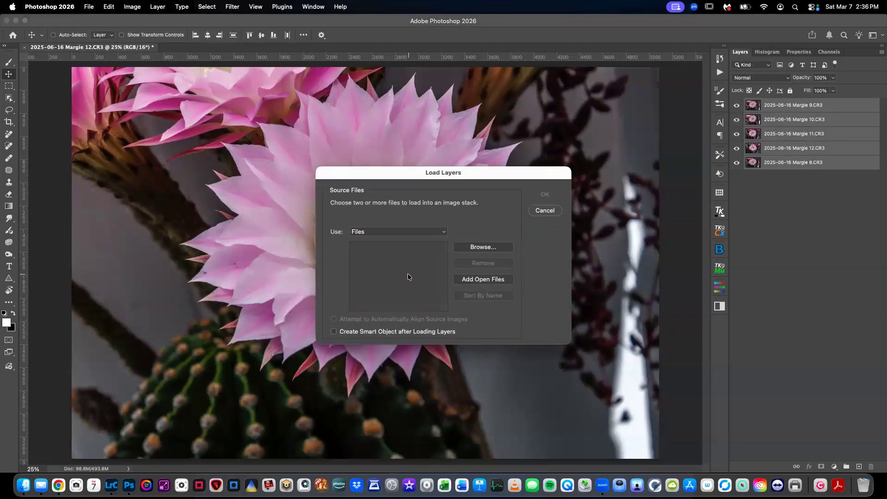
pyautogui.click(474, 280)
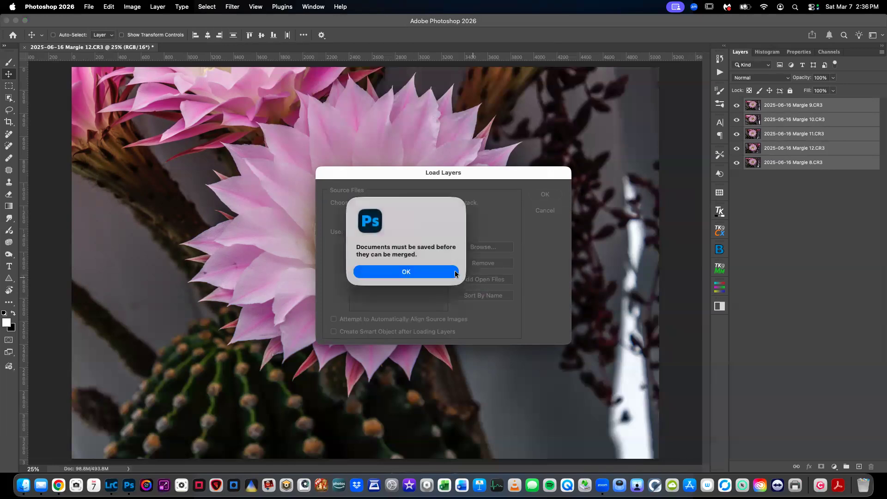
pyautogui.click(445, 275)
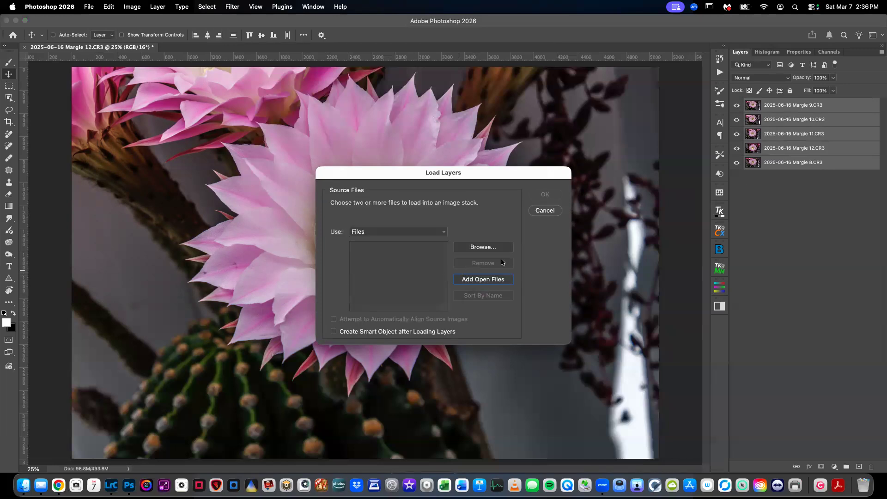
pyautogui.click(545, 211)
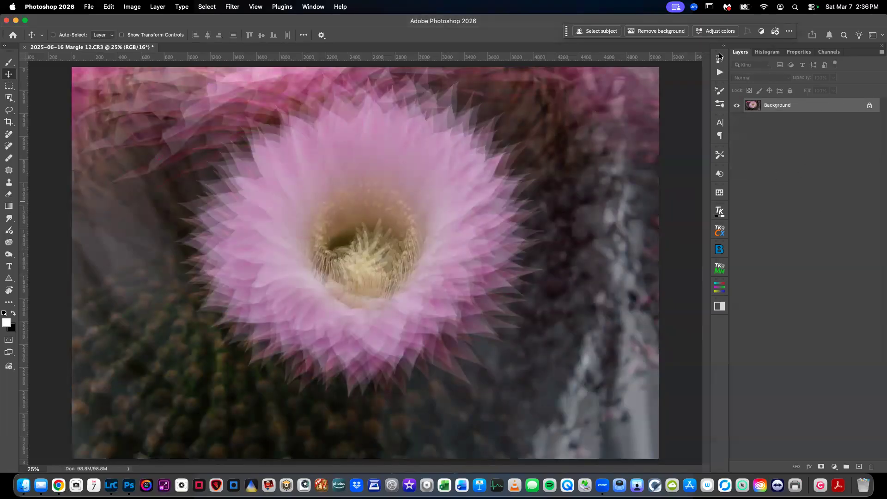
# Go back in the history to the DOP_OpacityChanger state, undoing the Flatten Image operation.
pyautogui.click(720, 59)
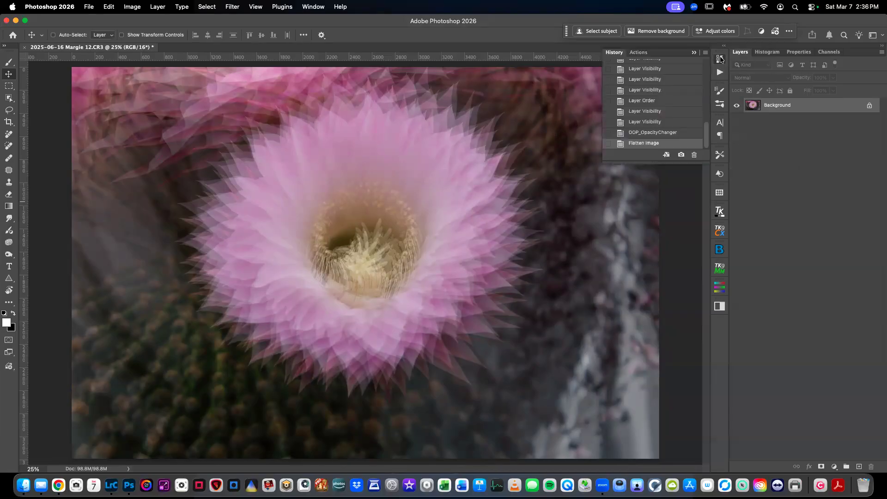
pyautogui.click(667, 133)
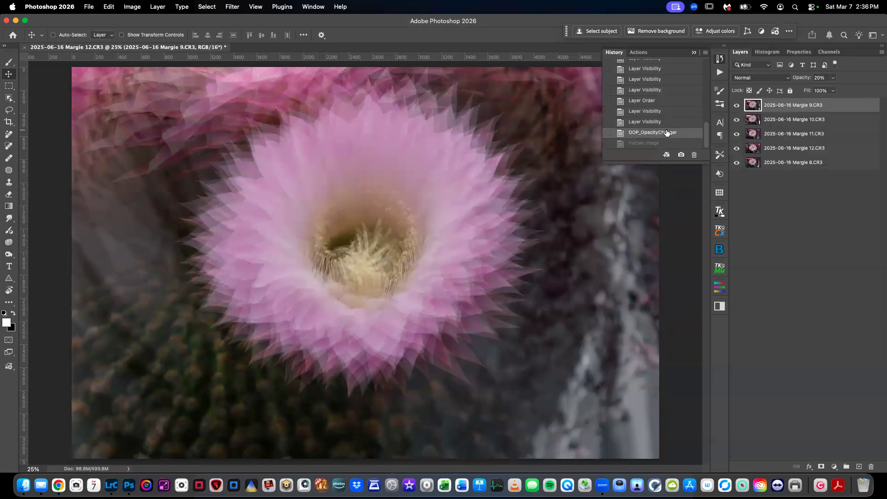
pyautogui.click(693, 54)
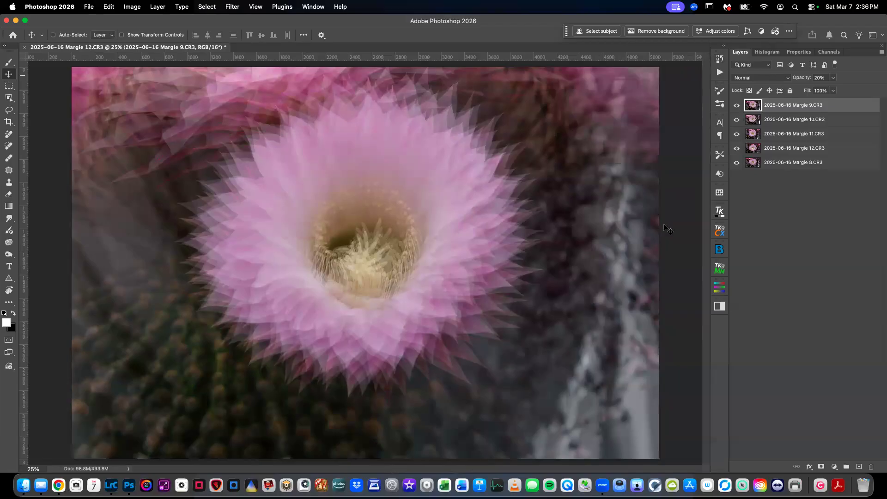
# Duplicate the bottom 8.CR3 layer and move the copy to the top of the layer stack.
pyautogui.click(794, 162)
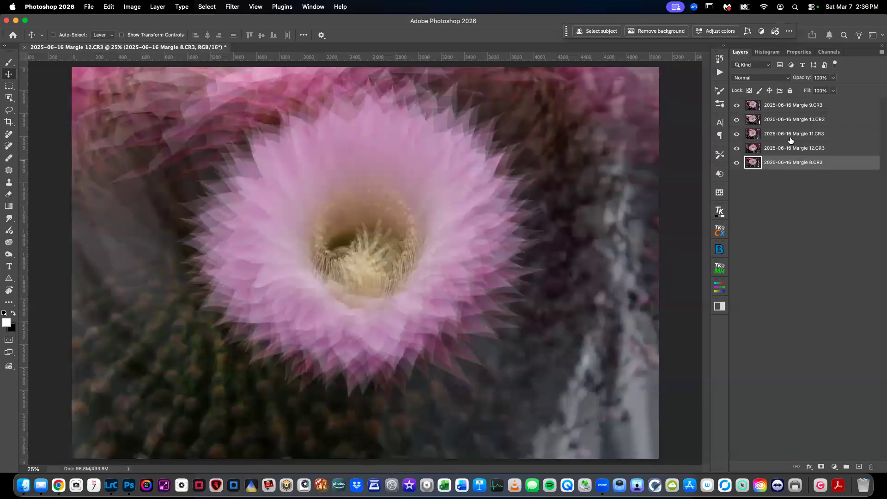
pyautogui.press('super')
pyautogui.press('super+j')
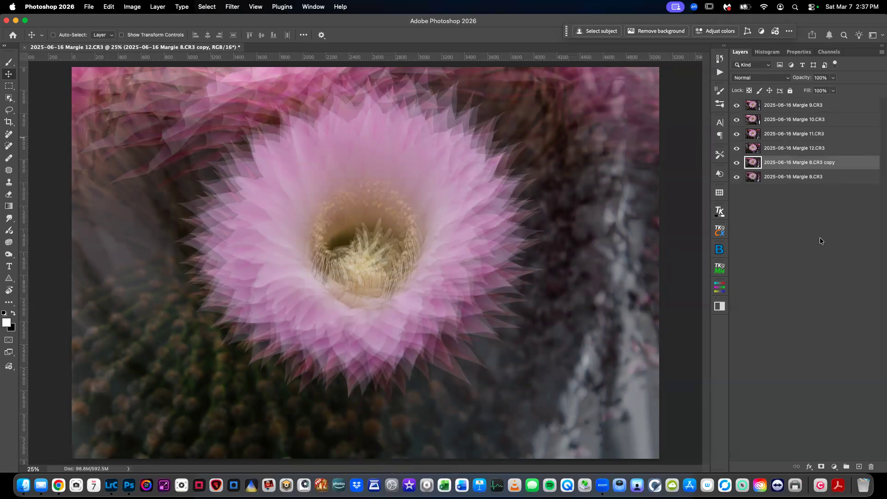
pyautogui.moveTo(832, 161); pyautogui.dragTo(827, 103)
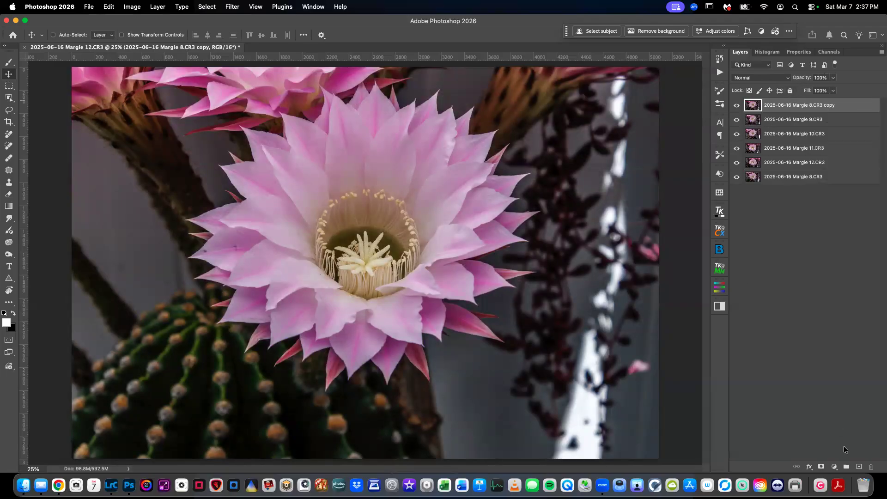
# Add a layer mask to the top 8.CR3 copy layer and invert the mask to black.
pyautogui.click(822, 467)
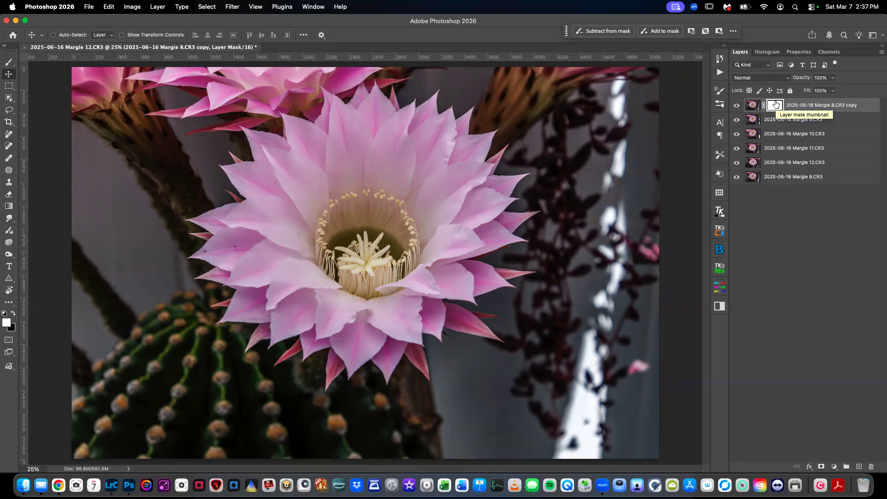
pyautogui.press('super+i')
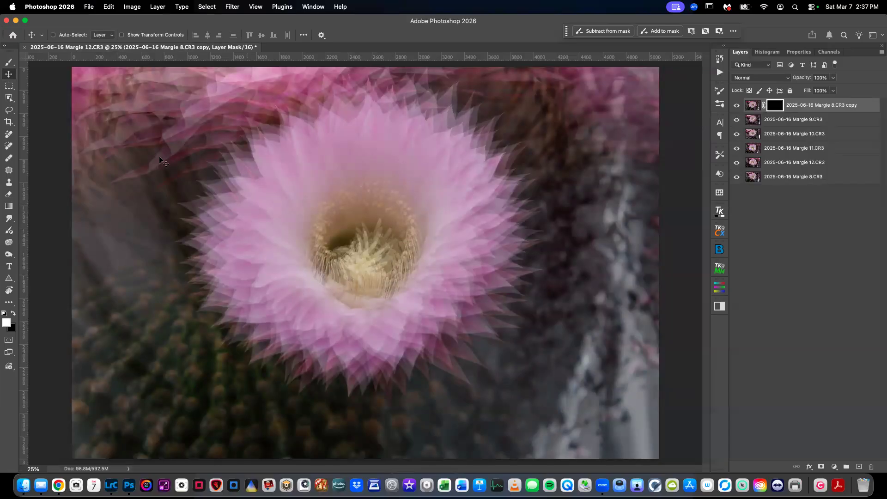
# Paint white over the flower centre on the 8.CR3 copy layer's mask with the Soft Round Favorite brush at 30% opacity.
pyautogui.click(9, 62)
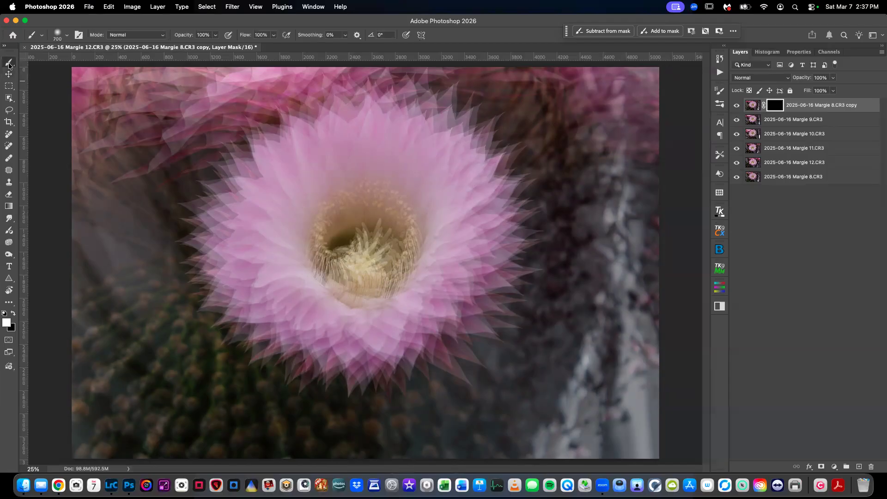
pyautogui.click(68, 36)
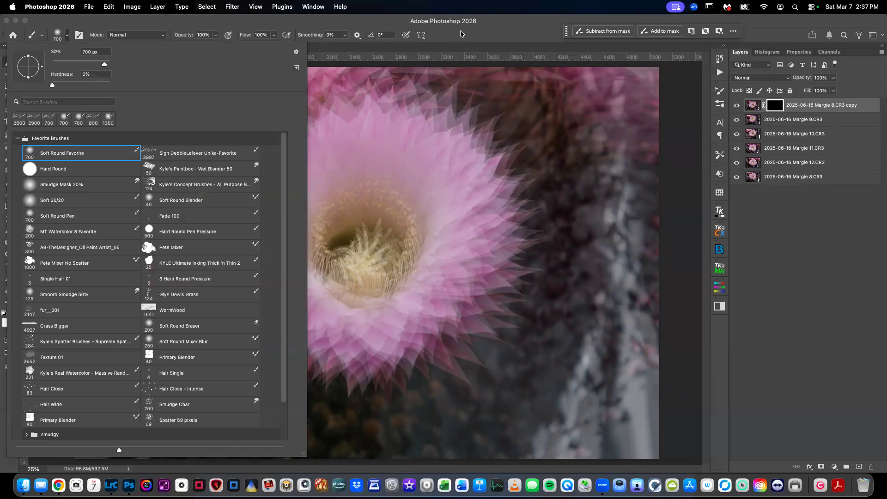
pyautogui.click(432, 31)
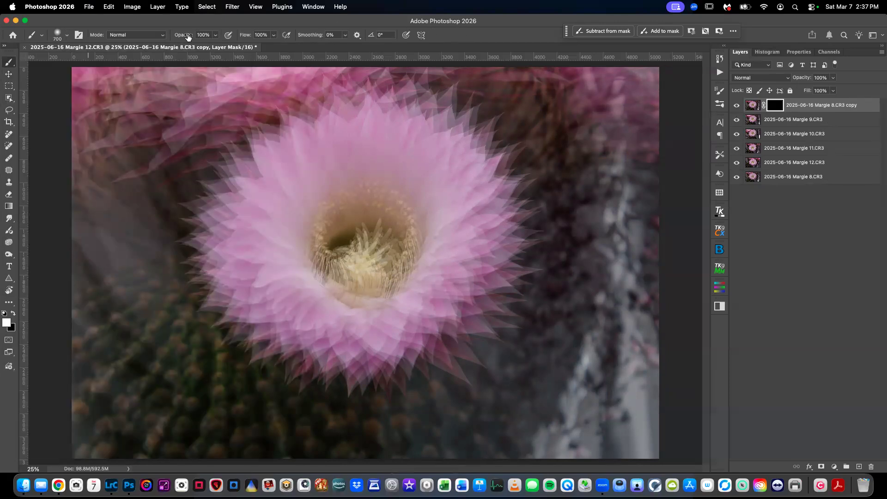
pyautogui.moveTo(188, 37); pyautogui.dragTo(156, 35)
pyautogui.moveTo(364, 232); pyautogui.dragTo(356, 251)
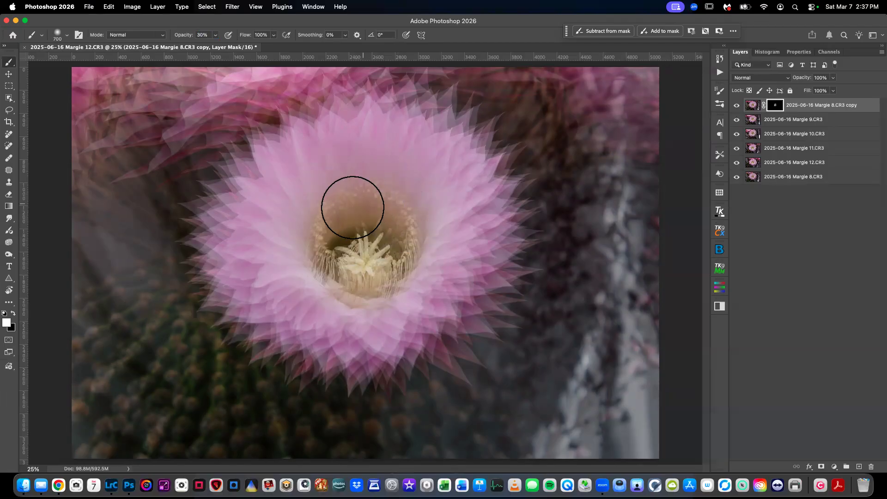
pyautogui.moveTo(390, 256)
pyautogui.mouseDown()
pyautogui.moveTo(379, 288)
pyautogui.moveTo(348, 269)
pyautogui.moveTo(337, 281)
pyautogui.moveTo(371, 267)
pyautogui.moveTo(369, 249)
pyautogui.moveTo(353, 261)
pyautogui.moveTo(367, 262)
pyautogui.moveTo(345, 271)
pyautogui.moveTo(394, 239)
pyautogui.moveTo(361, 224)
pyautogui.moveTo(349, 229)
pyautogui.moveTo(343, 249)
pyautogui.moveTo(357, 265)
pyautogui.moveTo(366, 265)
pyautogui.moveTo(378, 239)
pyautogui.moveTo(377, 217)
pyautogui.moveTo(344, 210)
pyautogui.moveTo(345, 235)
pyautogui.moveTo(397, 271)
pyautogui.moveTo(398, 337)
pyautogui.moveTo(420, 288)
pyautogui.moveTo(382, 295)
pyautogui.moveTo(388, 310)
pyautogui.moveTo(430, 322)
pyautogui.moveTo(427, 285)
pyautogui.moveTo(360, 250)
pyautogui.moveTo(363, 266)
pyautogui.moveTo(383, 266)
pyautogui.mouseUp()
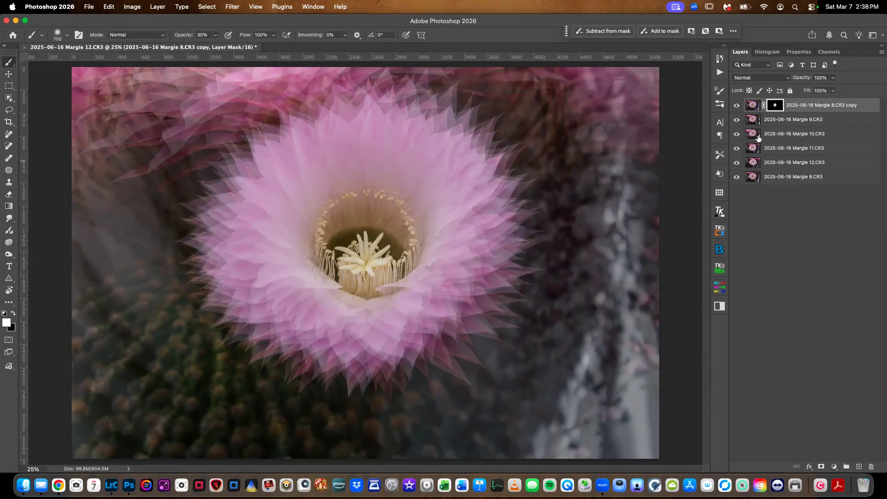
# Try lowering the 8.CR3 copy layer's opacity to 71%, and restore it to 100%.
pyautogui.click(753, 107)
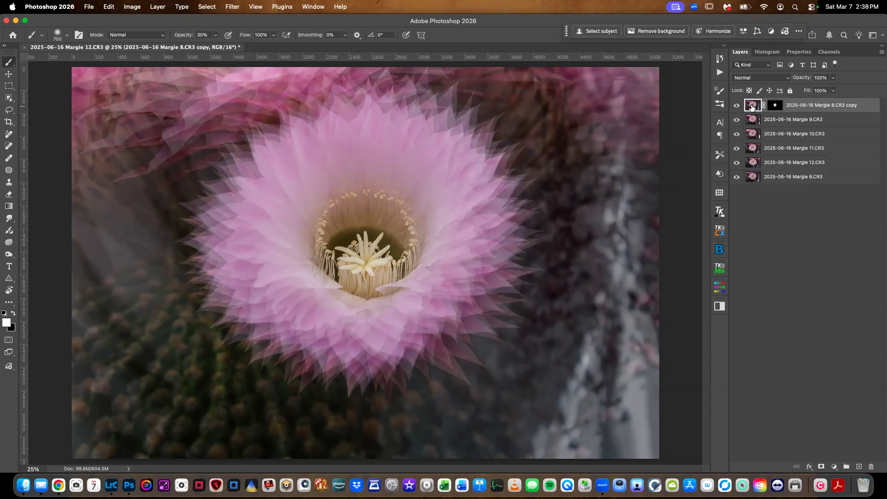
pyautogui.moveTo(806, 79); pyautogui.dragTo(778, 92)
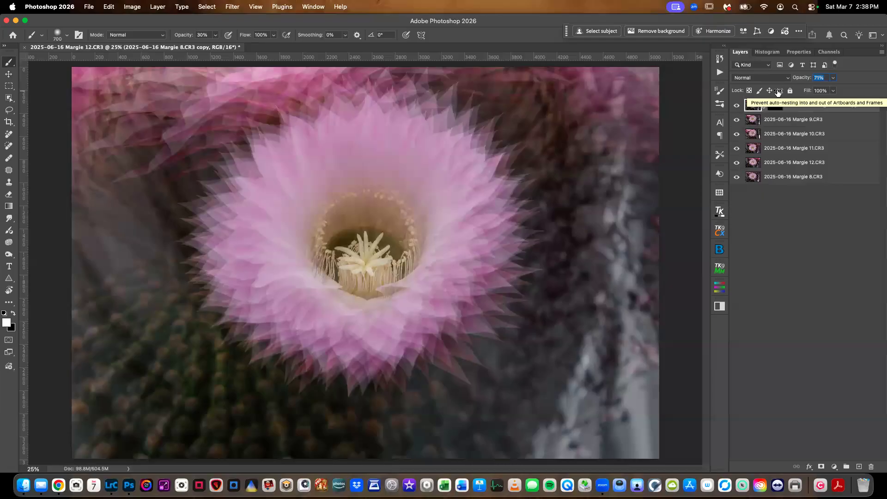
pyautogui.moveTo(778, 92); pyautogui.dragTo(851, 92)
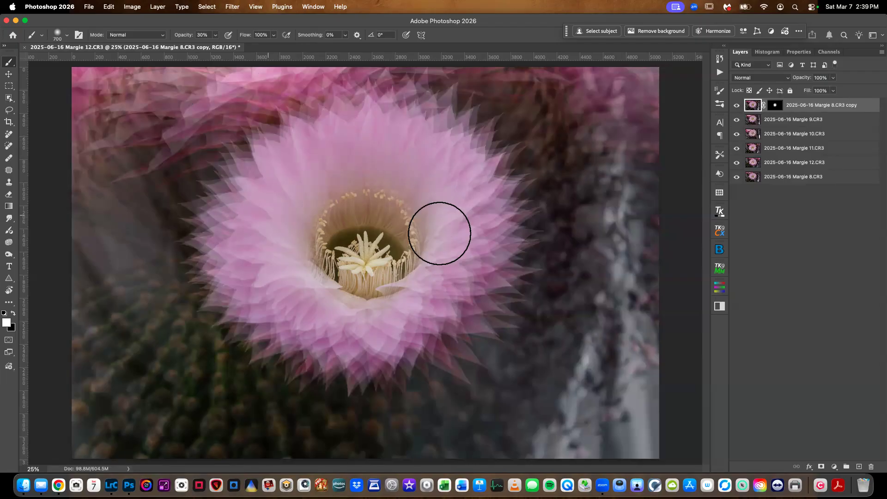
# Flatten the image and go back in the history to the Master Opacity Change state.
pyautogui.rightClick(841, 176)
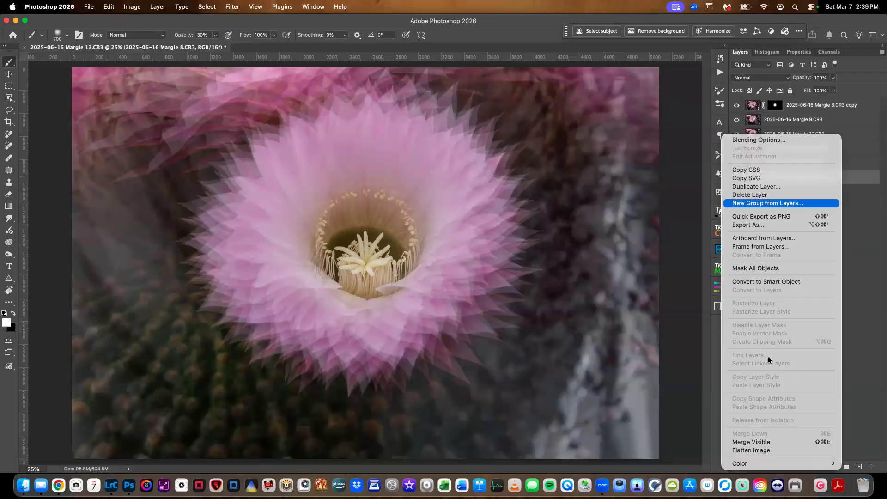
pyautogui.click(763, 450)
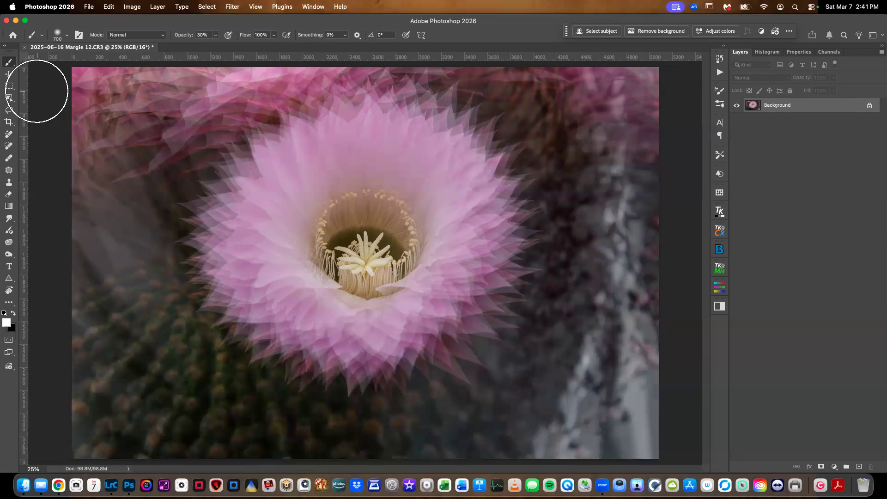
pyautogui.click(719, 59)
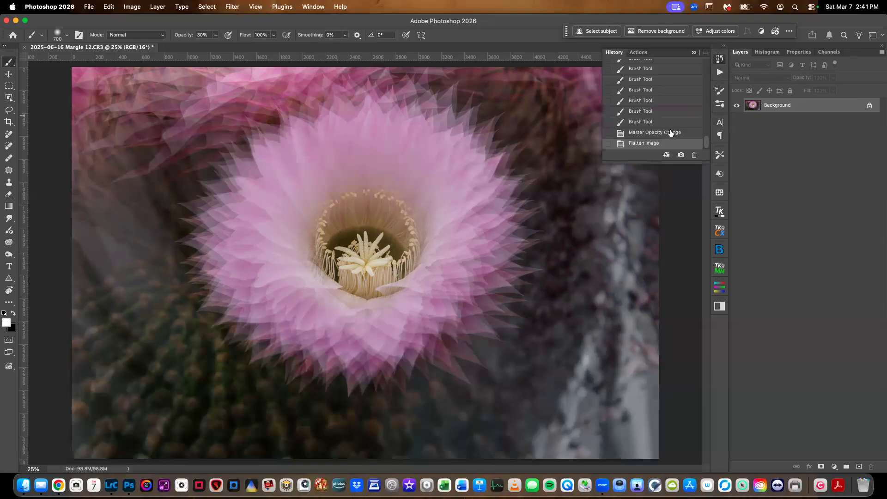
pyautogui.click(670, 133)
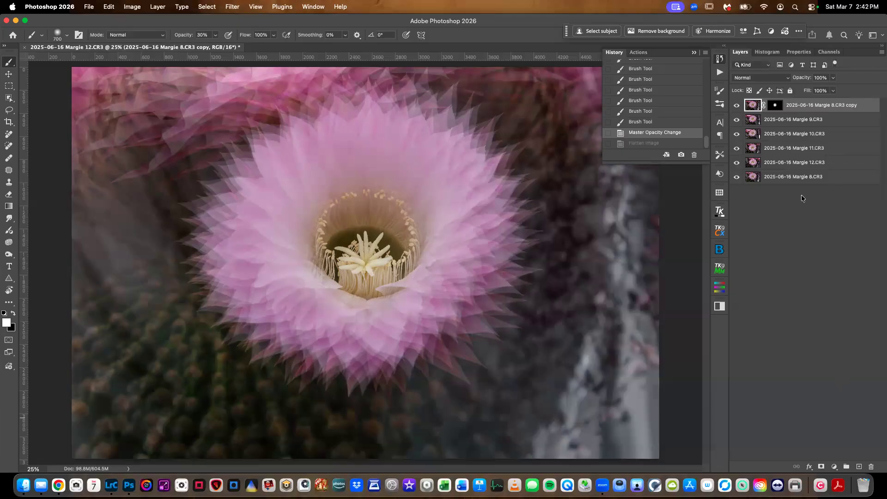
pyautogui.click(693, 52)
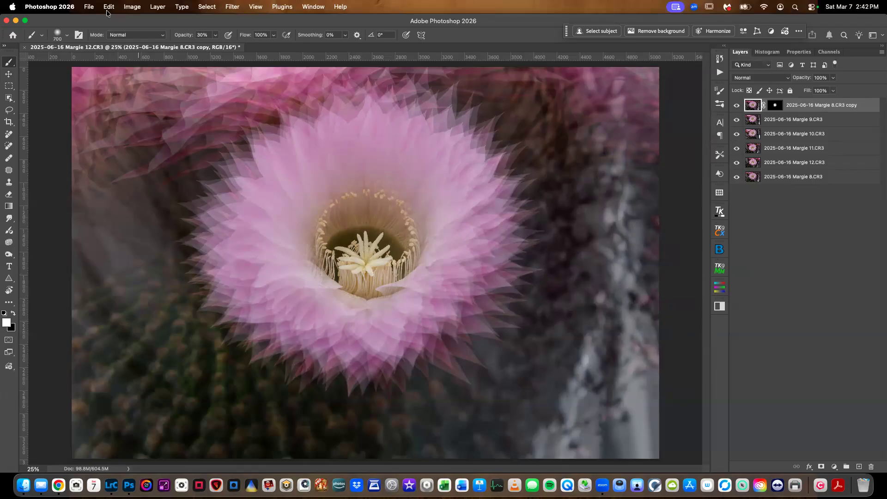
# Save the layered flower image and close it.
pyautogui.click(89, 7)
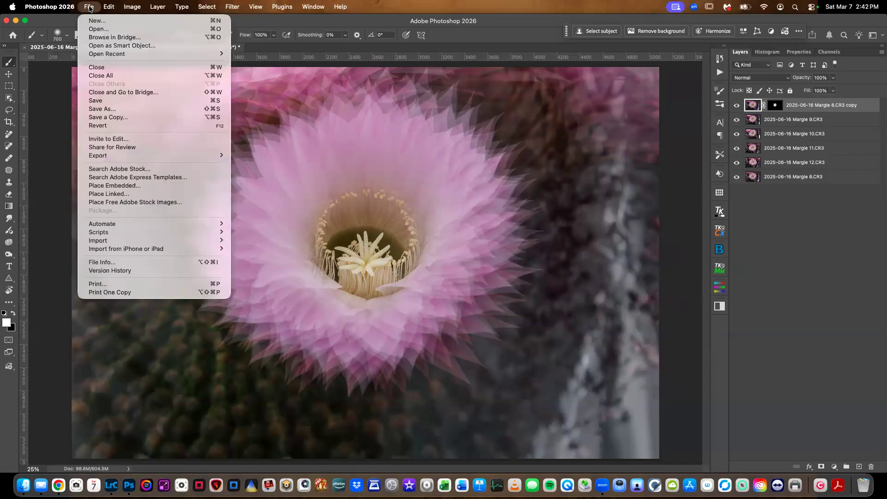
pyautogui.click(95, 101)
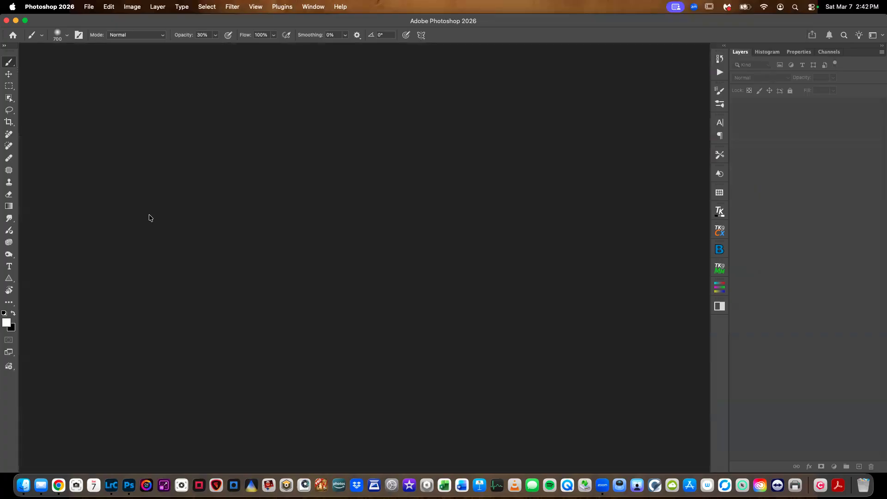
# Switch to Lightroom Classic, view the edited 8-Edit.psd photo enlarged, and return to the thumbnail grid.
pyautogui.click(112, 485)
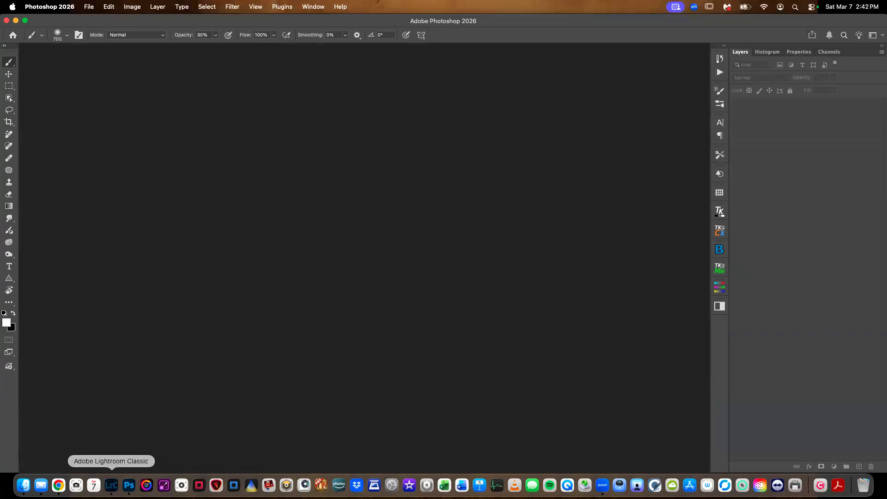
pyautogui.scroll(-1, 410, 296)
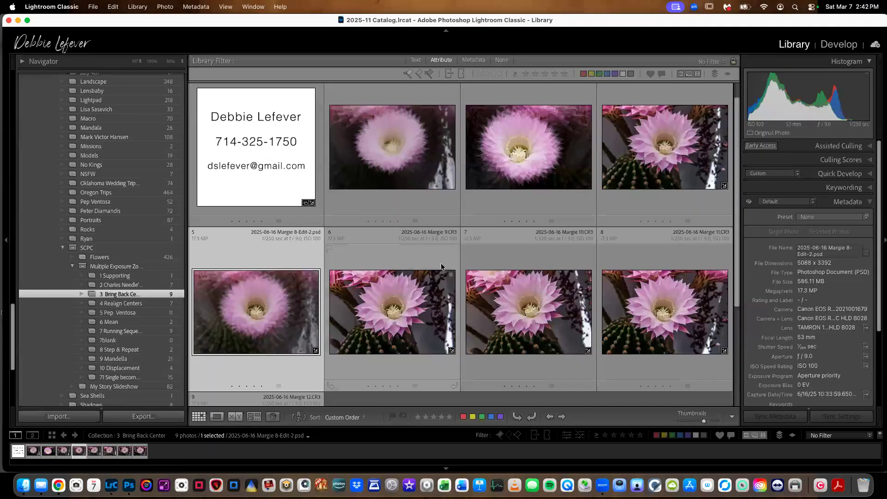
pyautogui.doubleClick(516, 148)
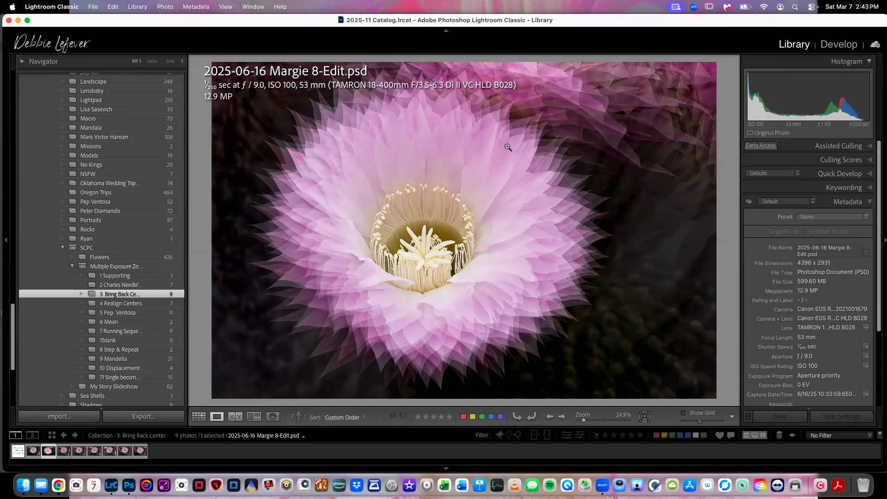
pyautogui.press('g')
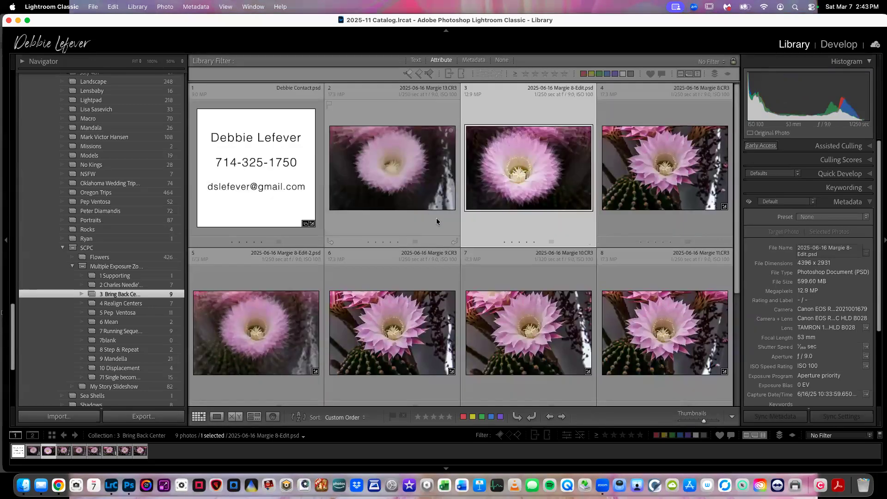
# Open the 8-Edit-2.psd photo from Lightroom Classic in Photoshop 2026 with the Edit Original option.
pyautogui.click(242, 312)
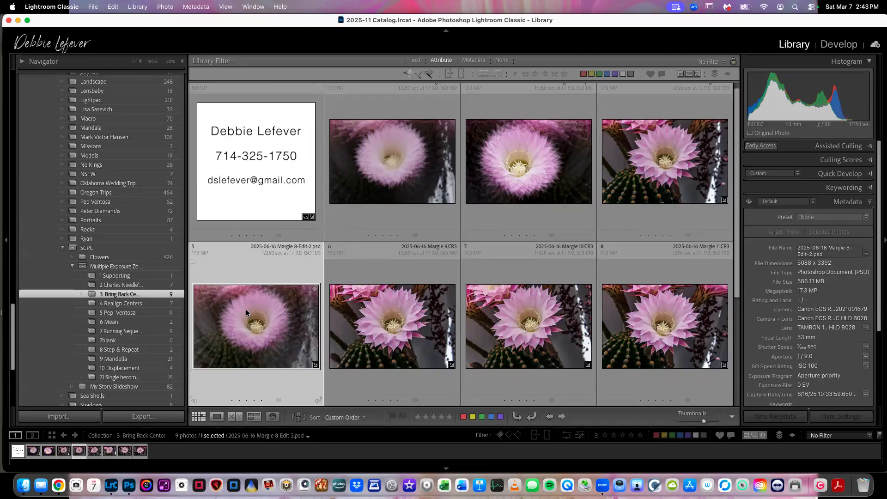
pyautogui.press('super+e')
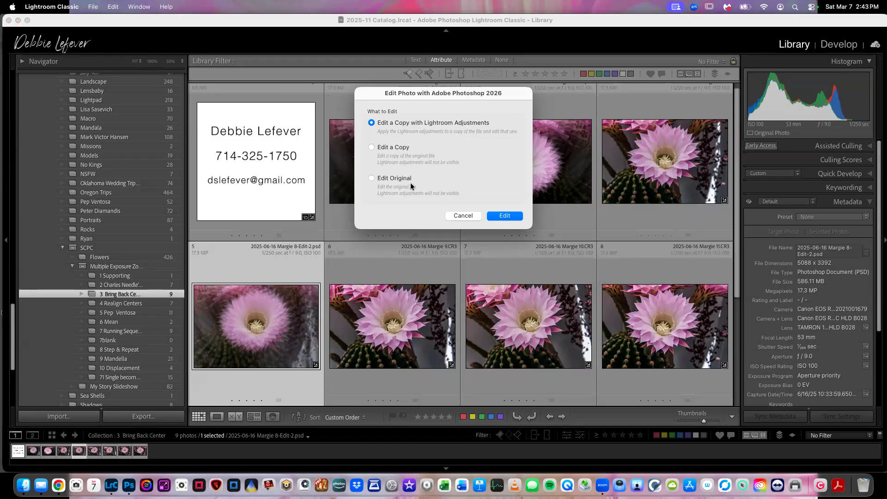
pyautogui.click(385, 178)
pyautogui.click(504, 215)
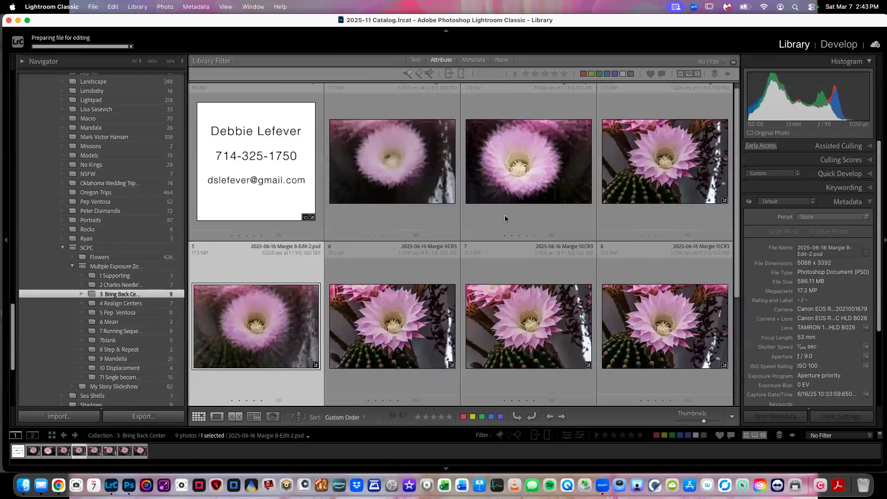